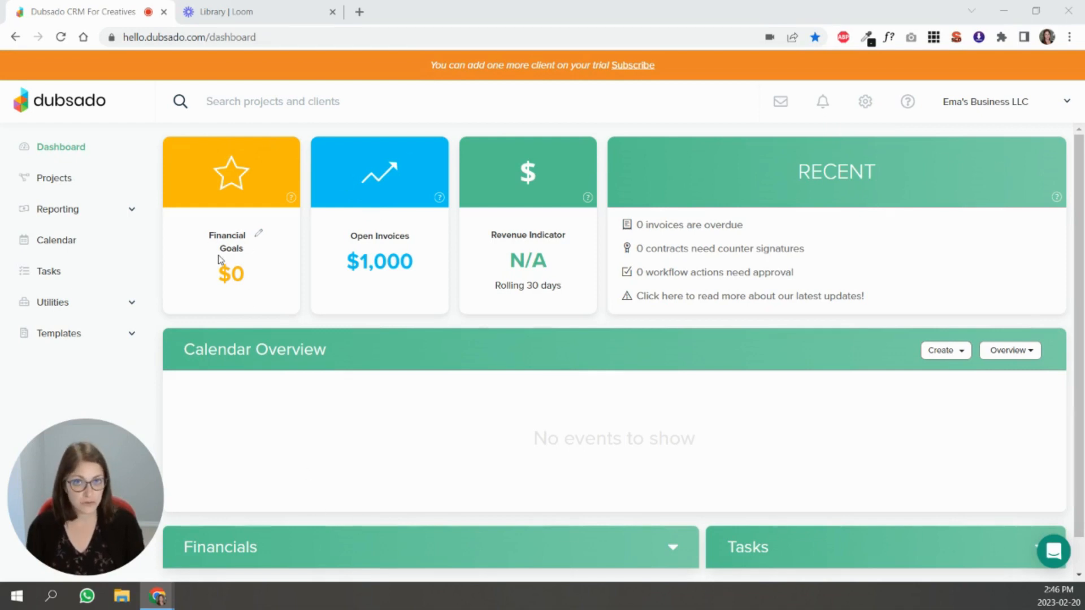
click(259, 234)
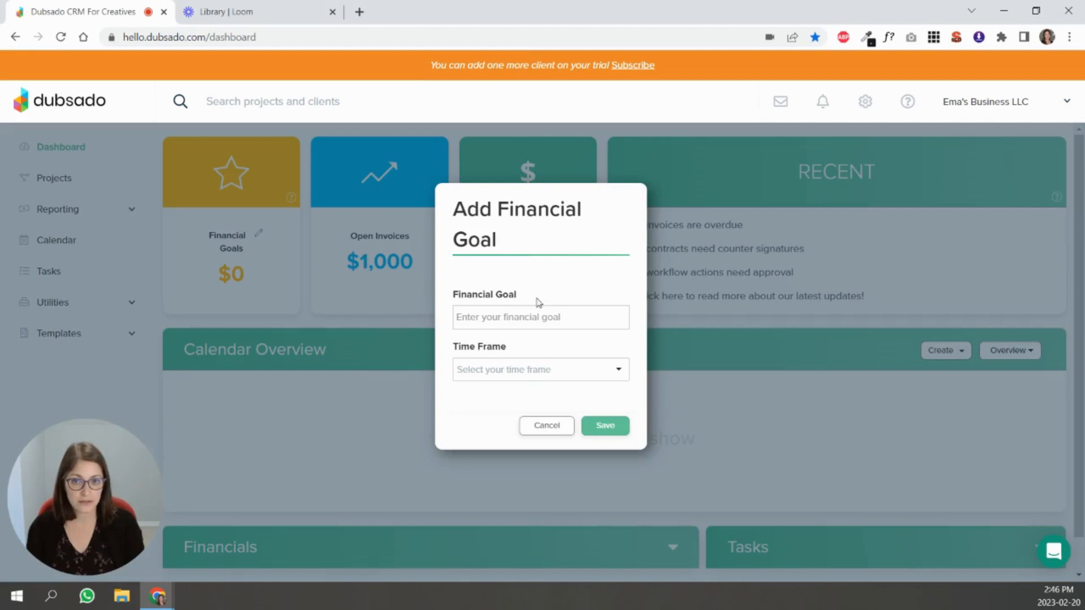
click(508, 319)
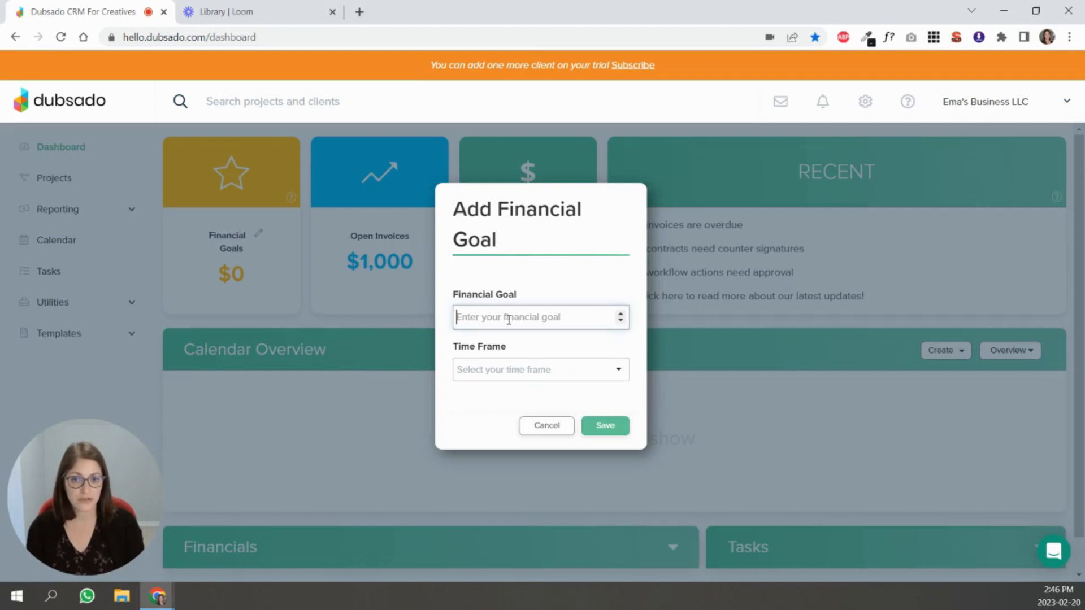
click(498, 369)
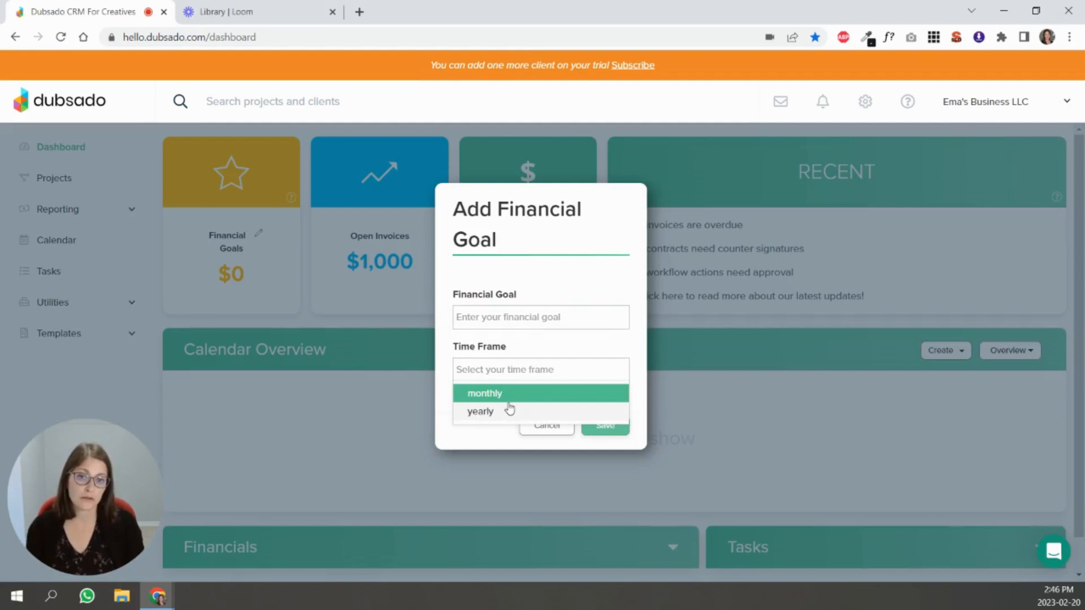
click(508, 402)
click(489, 328)
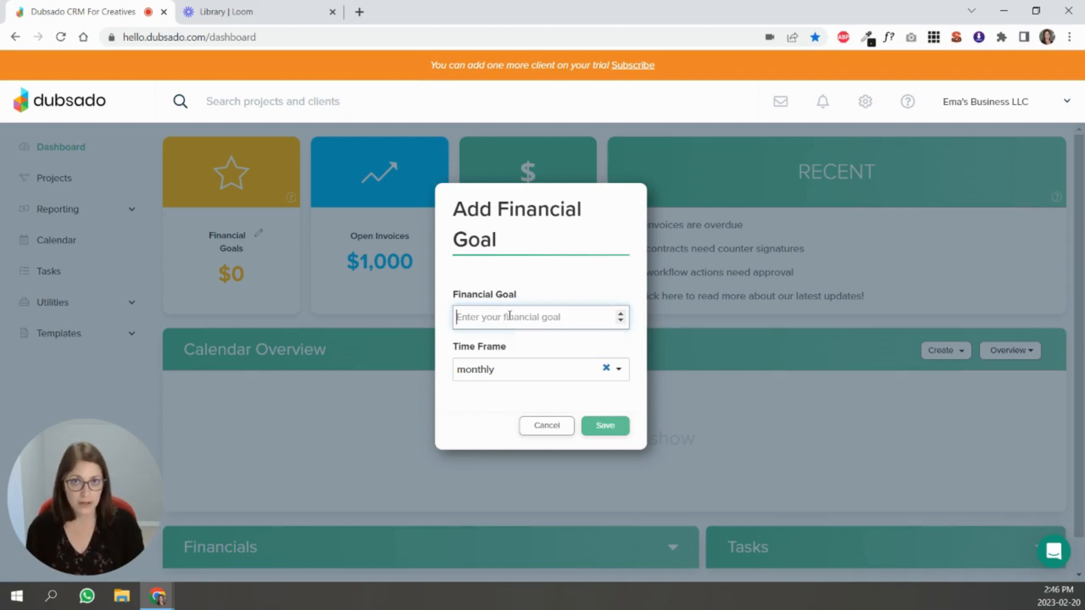
click(547, 426)
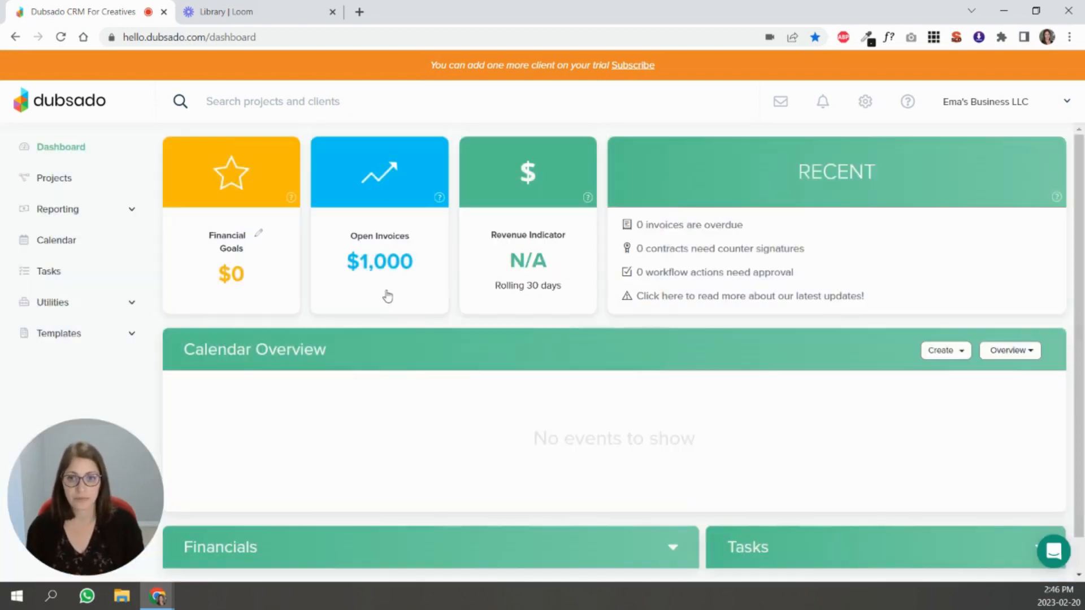
Review the list of open invoices from the dashboard and return to the dashboard.
click(410, 239)
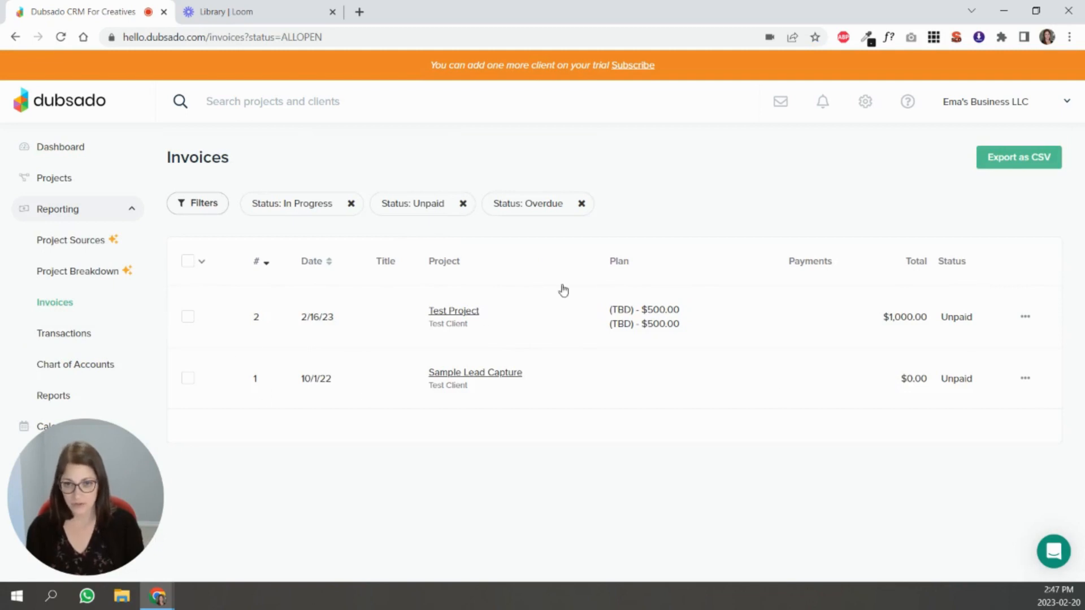
click(67, 152)
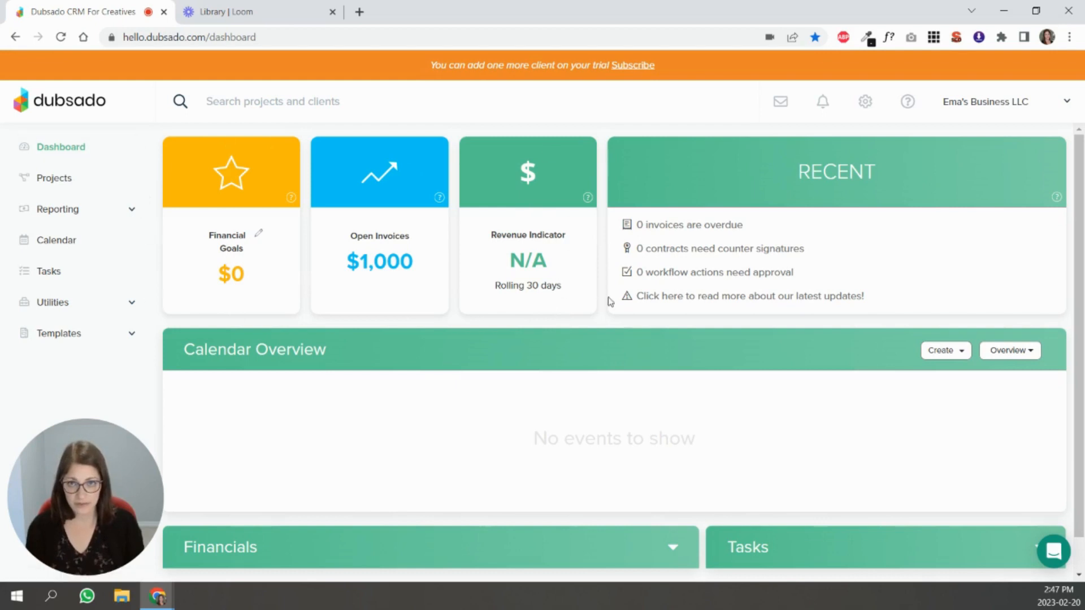
Turn off the dashboard's financial indicators, apply the Purple Rain color scheme, save, and return to the dashboard.
click(869, 106)
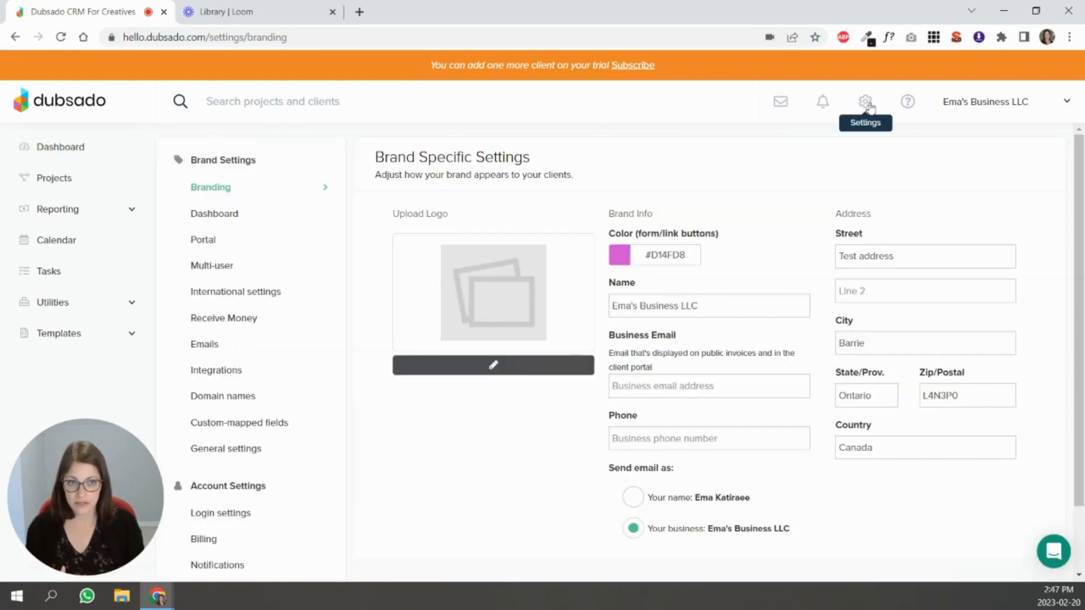
click(227, 226)
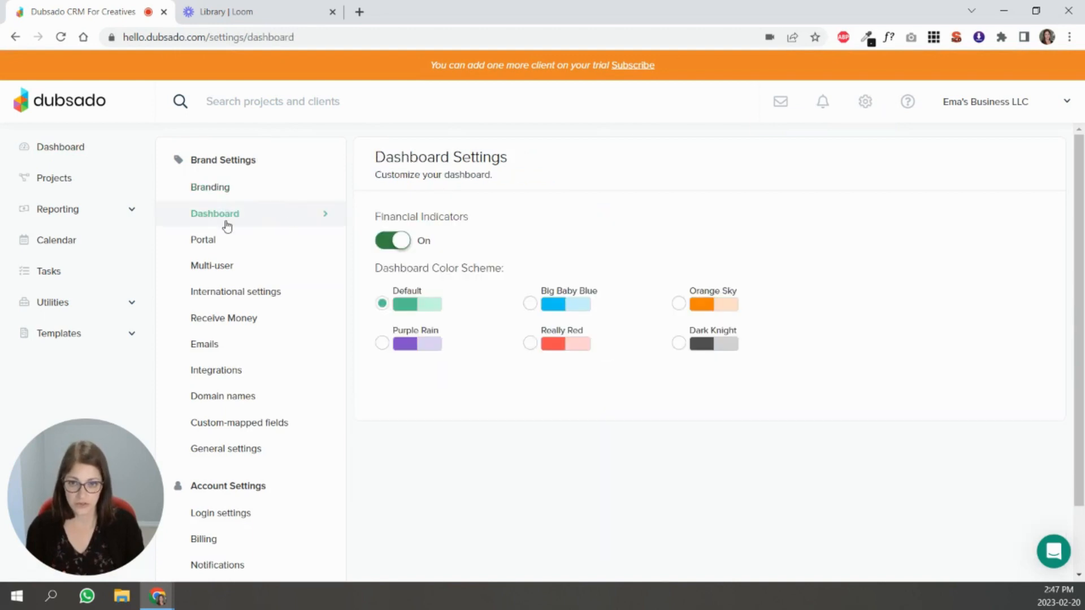
click(389, 240)
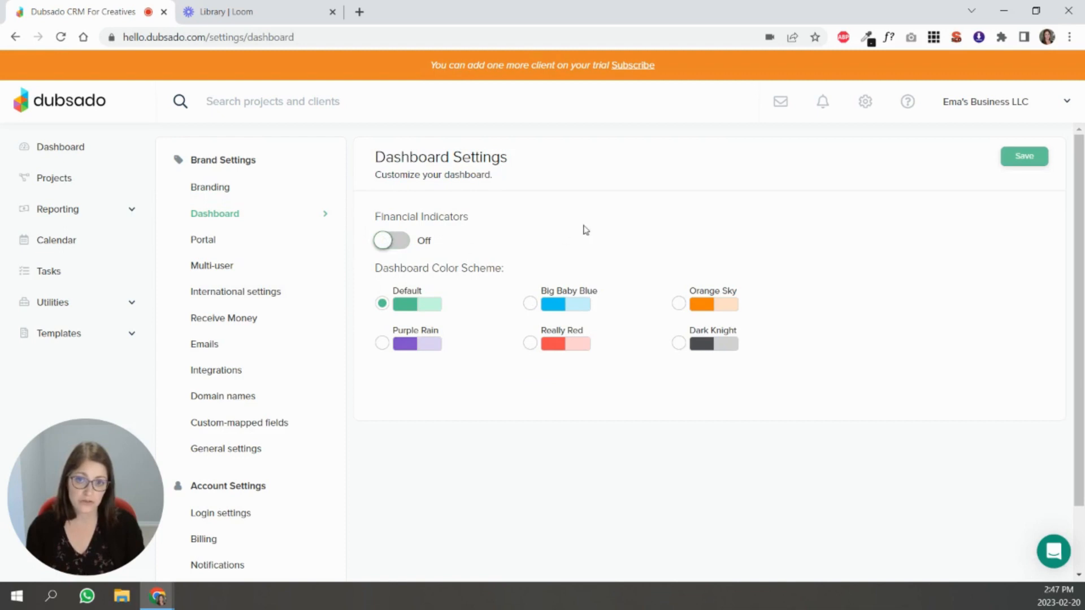
click(384, 345)
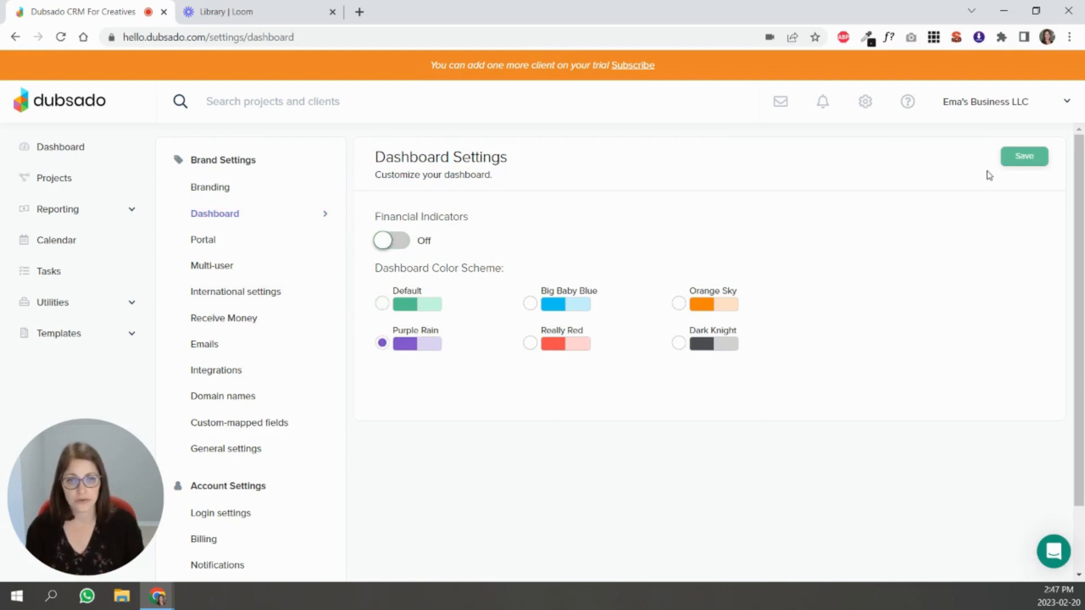
click(1016, 166)
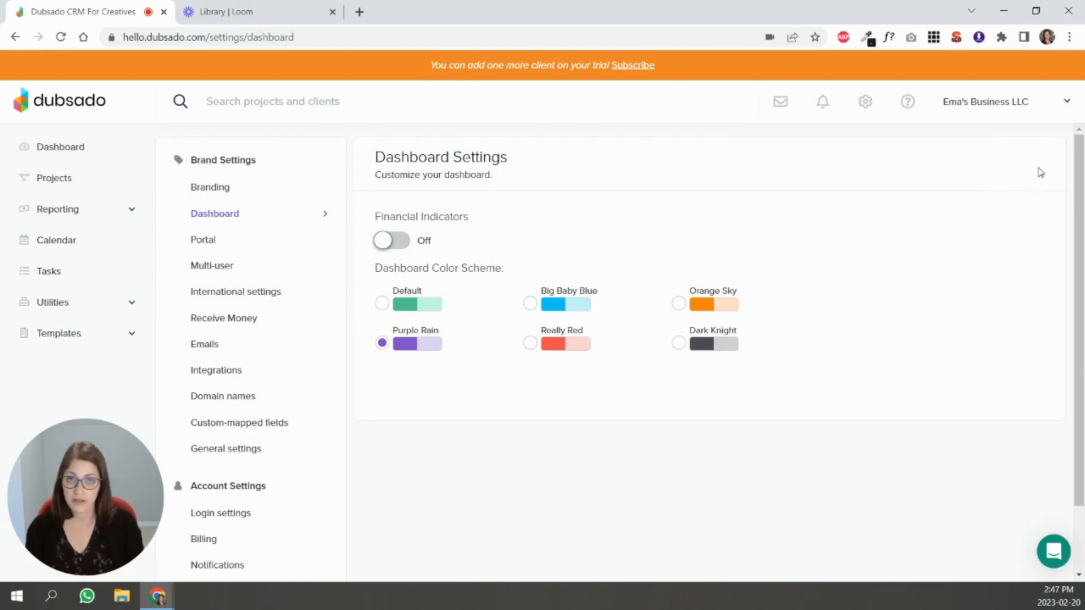
click(40, 150)
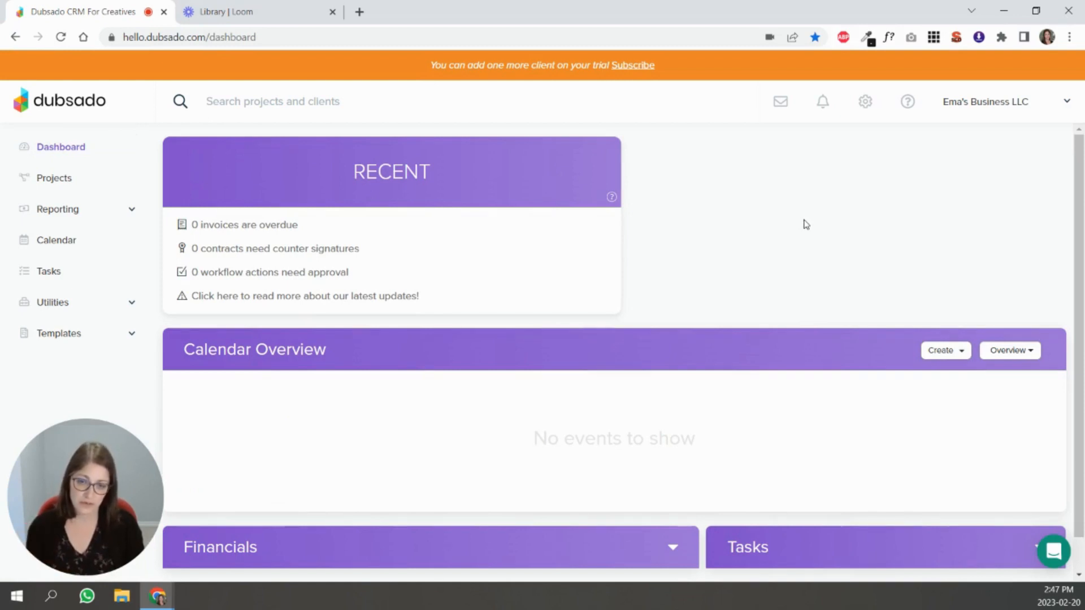
Examine the brand-specific settings, including the business name and street address fields.
click(864, 103)
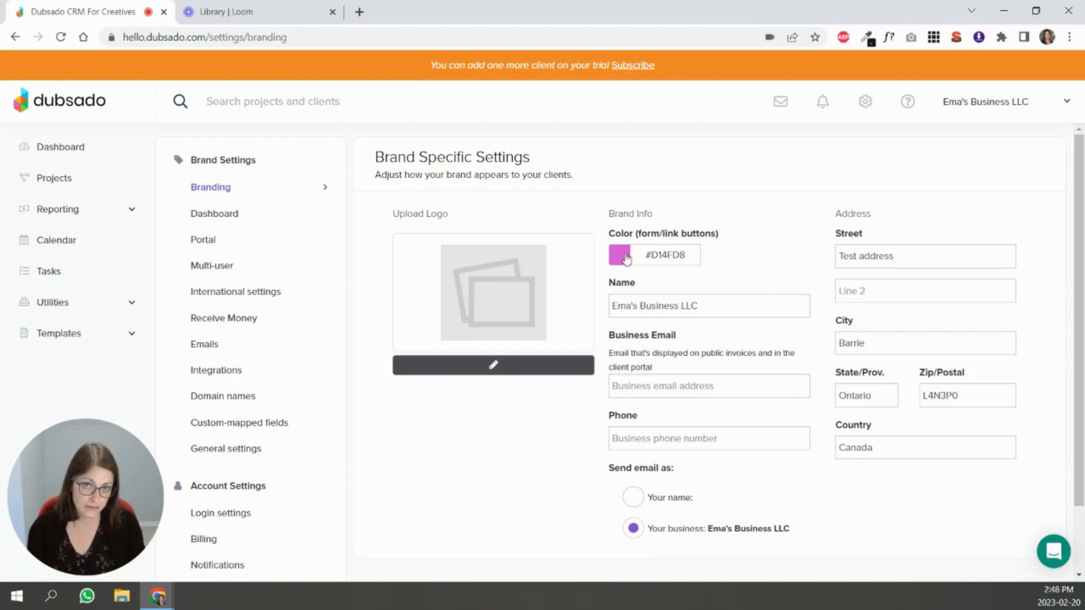
drag(699, 307, 611, 310)
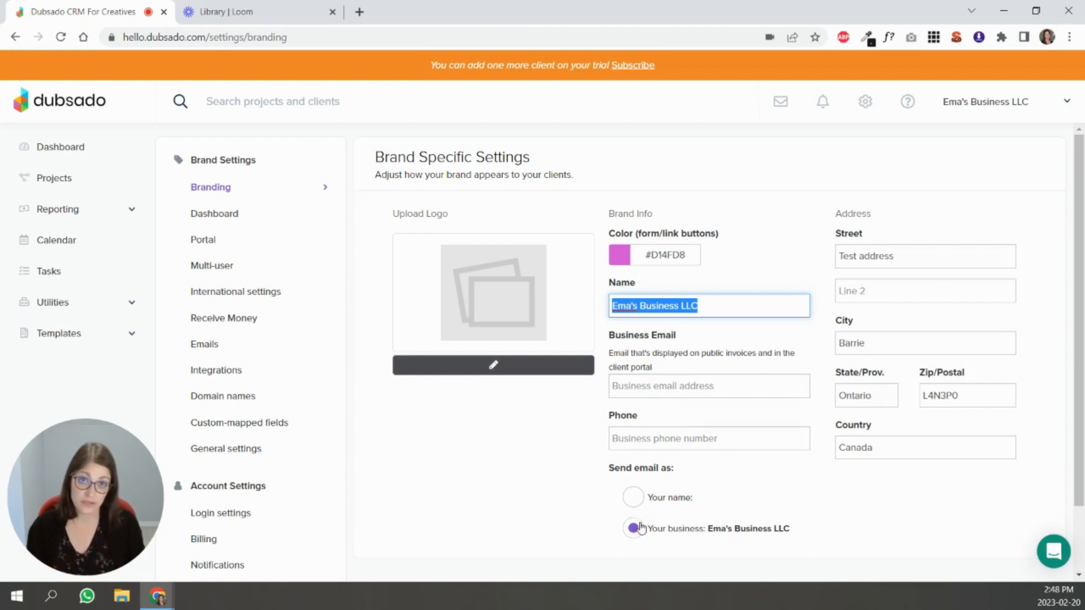
click(852, 255)
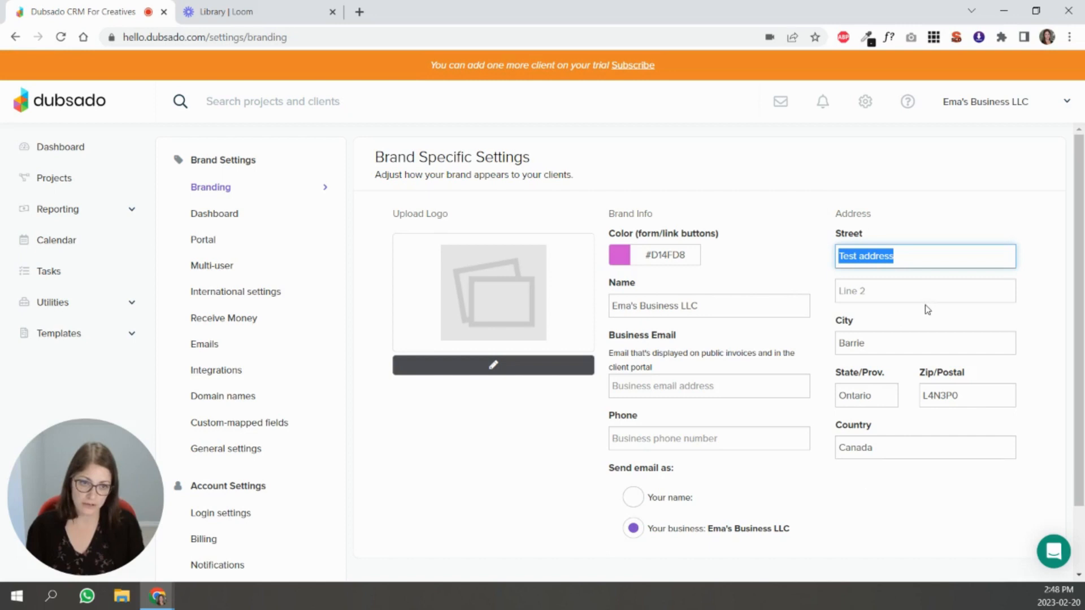
click(460, 395)
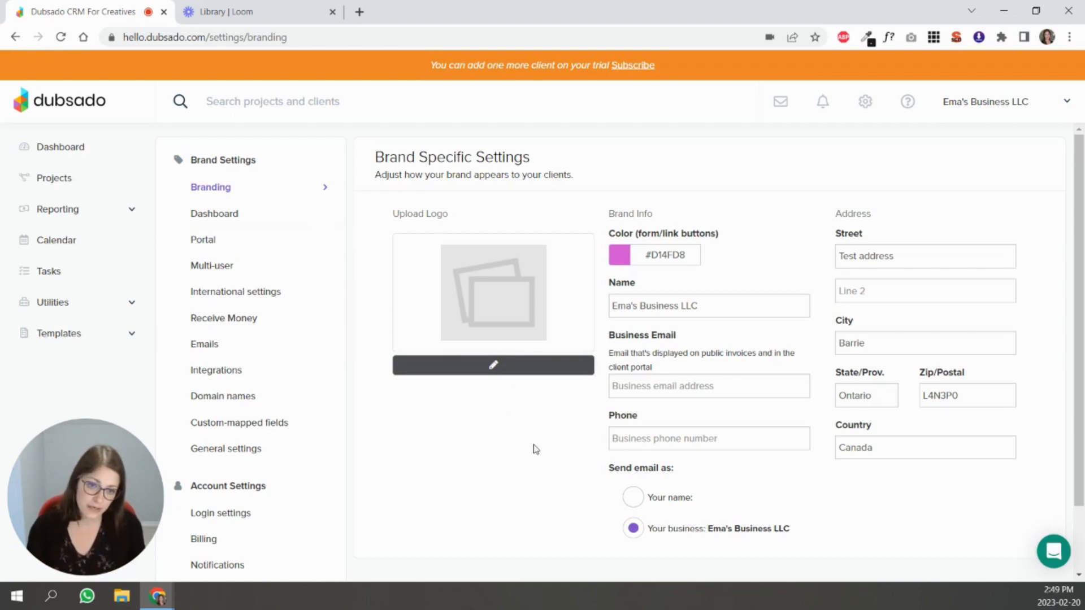
Open the international settings and examine the example date and currency output.
click(264, 305)
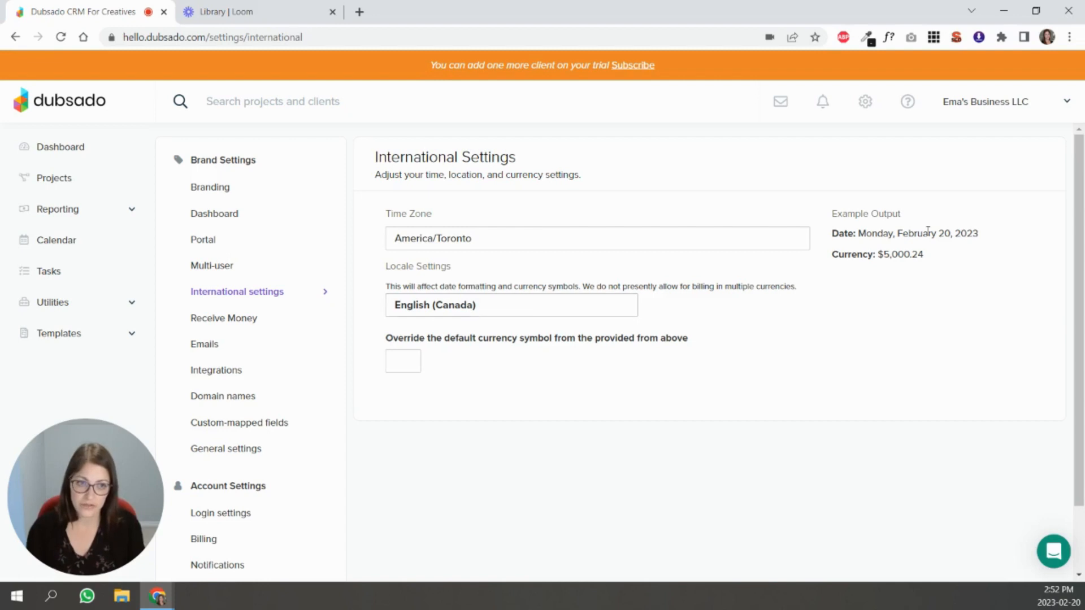
drag(864, 234, 951, 266)
click(952, 266)
Try the Spanish (Venezuela) locale and inspect the currency symbol in the example output.
click(418, 309)
drag(631, 64, 633, 240)
click(530, 229)
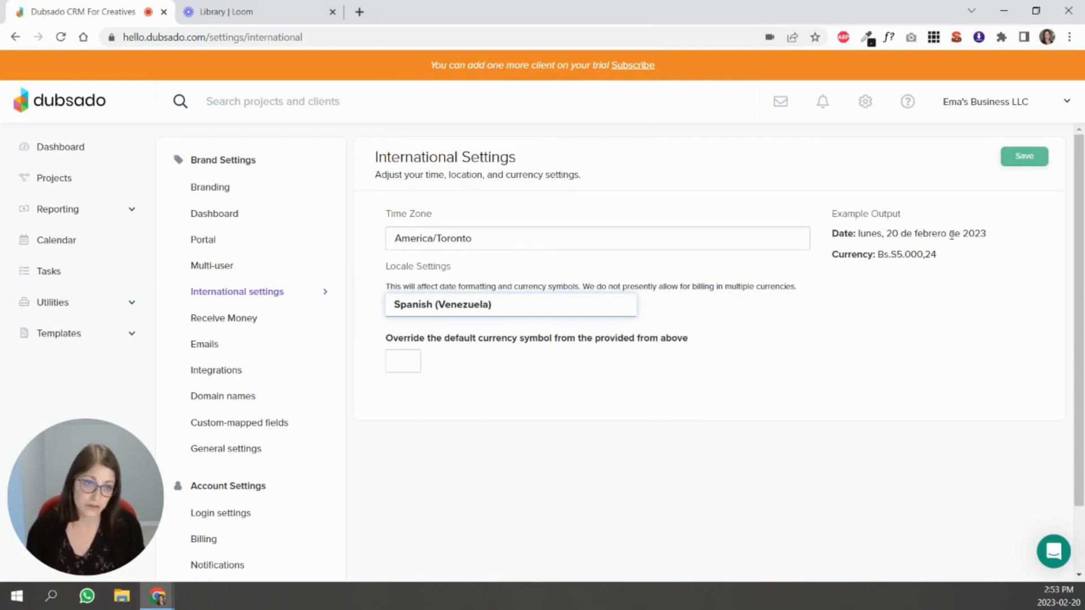
drag(879, 255, 897, 257)
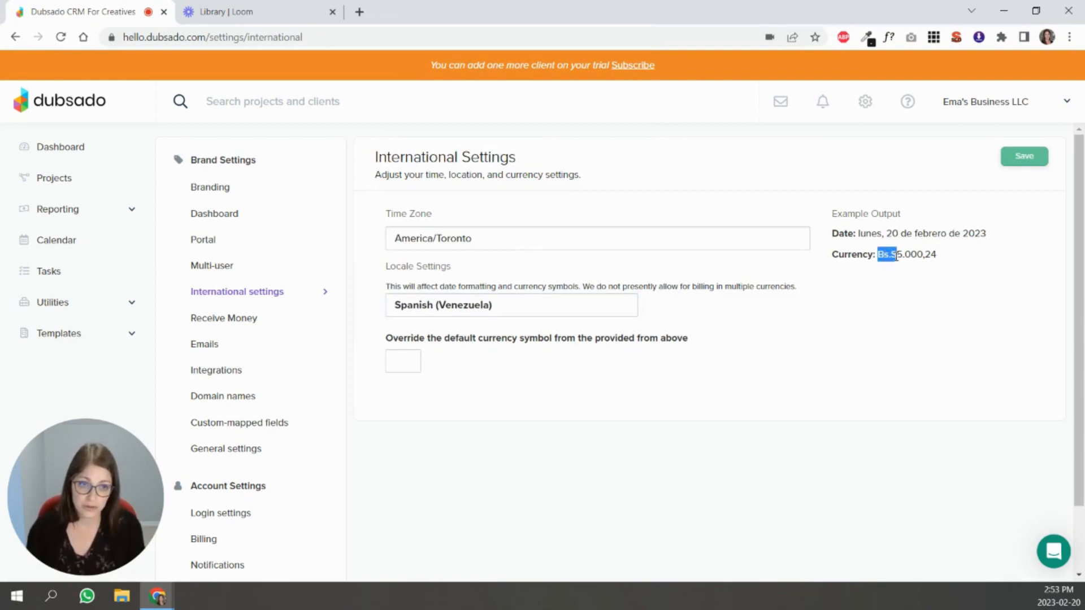
click(905, 286)
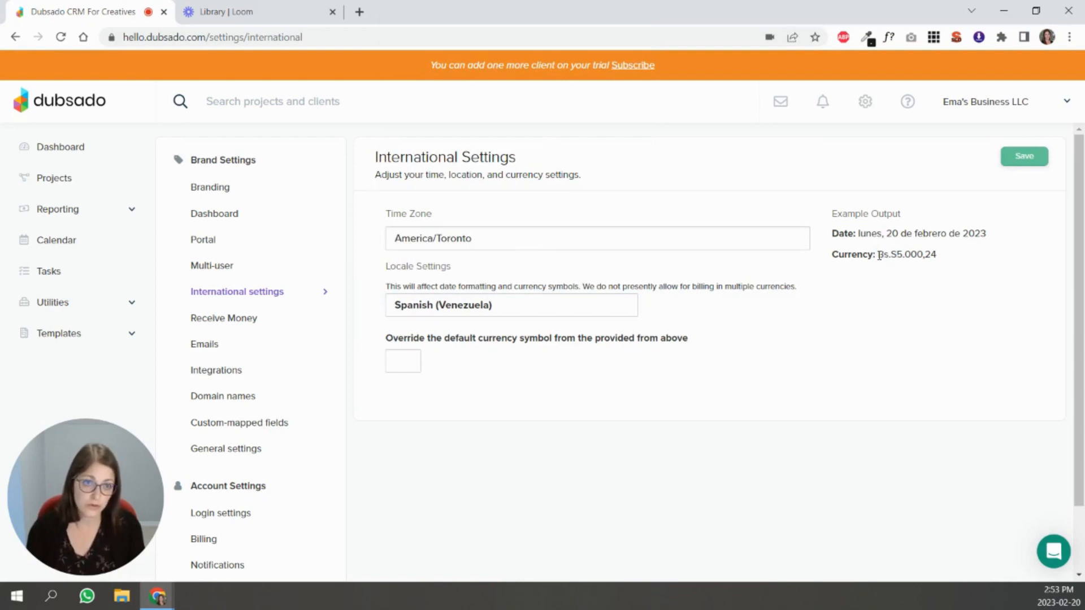
drag(879, 254, 901, 257)
click(903, 281)
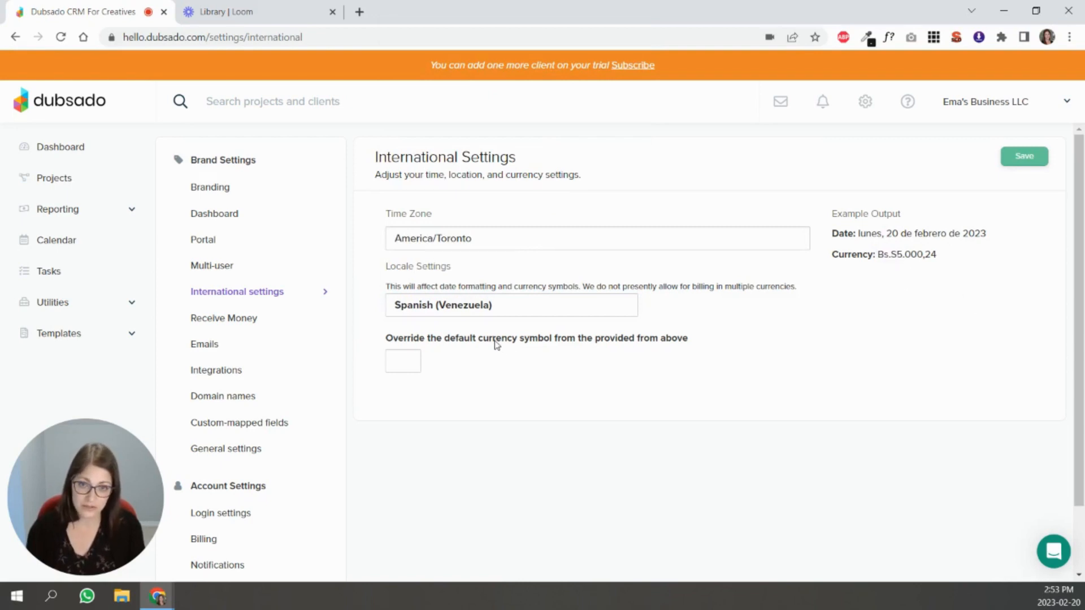
Try the English (United Kingdom) locale and inspect the currency symbol in the example output.
click(498, 301)
drag(629, 240, 622, 85)
click(497, 218)
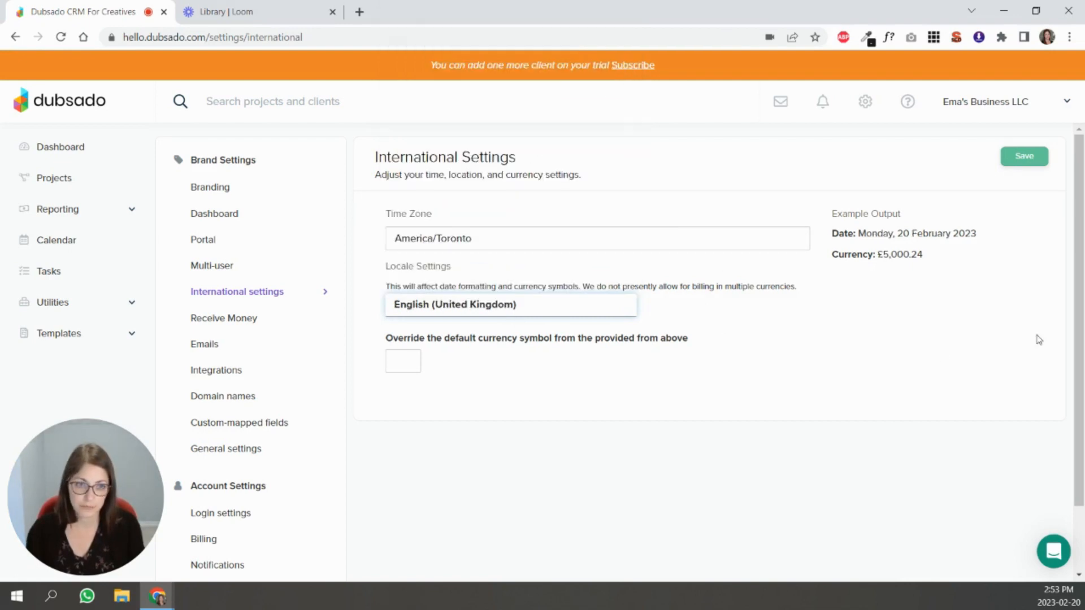
drag(877, 254, 884, 256)
click(911, 314)
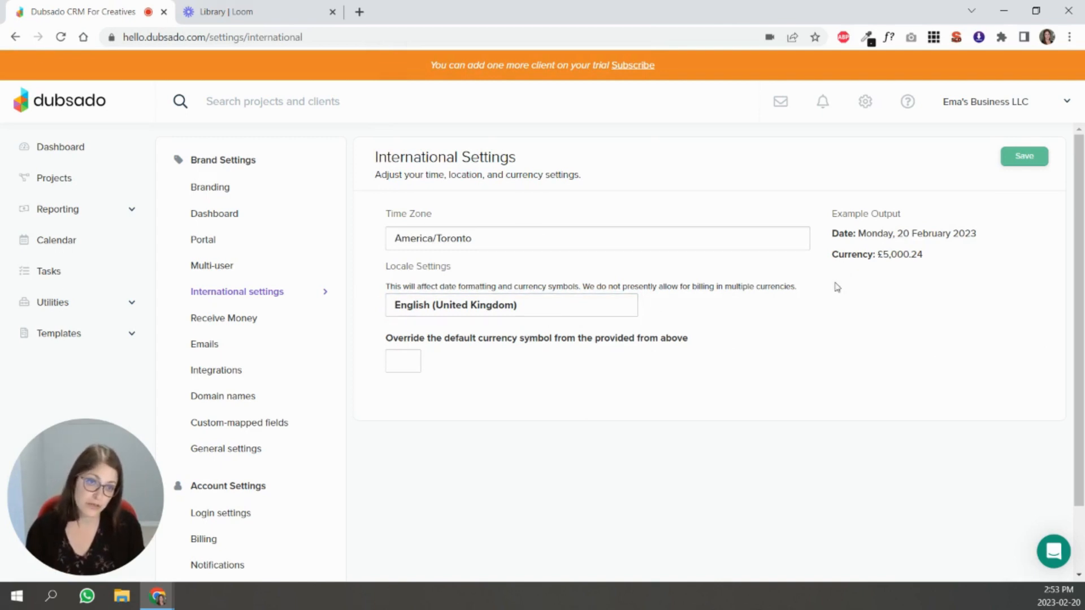
Set the locale to English (Canada) and save the international settings.
click(474, 308)
scroll(533, 257, down, 1)
scroll(531, 246, up, 6)
click(462, 245)
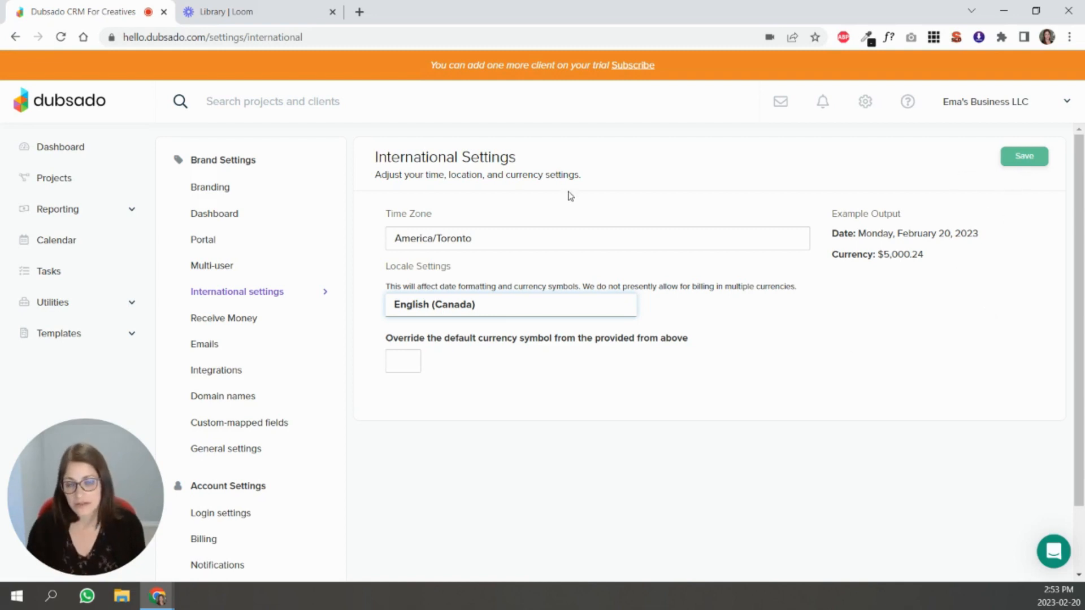
click(1029, 160)
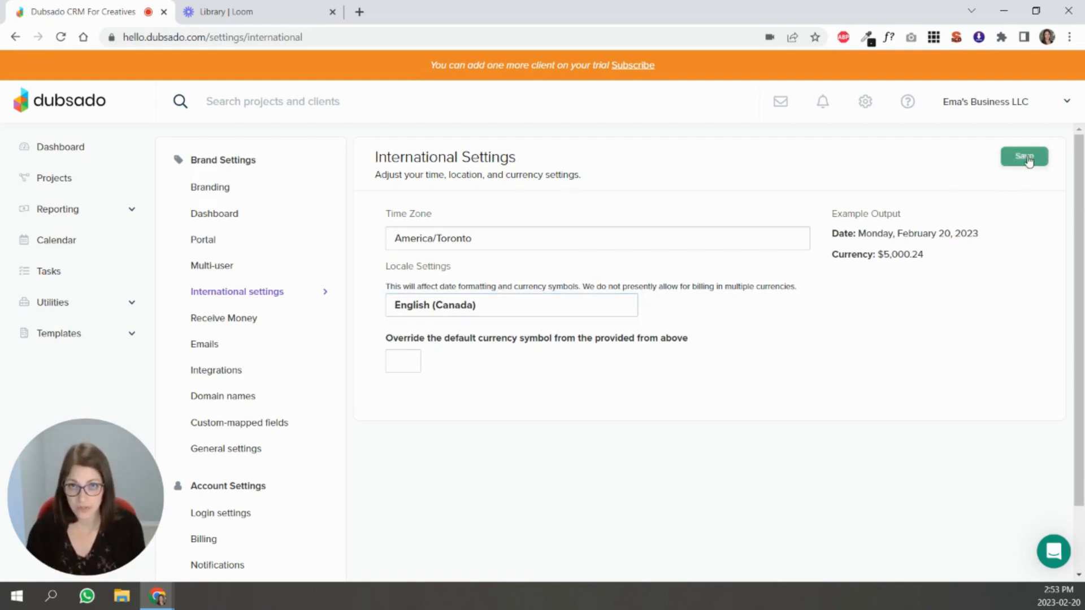